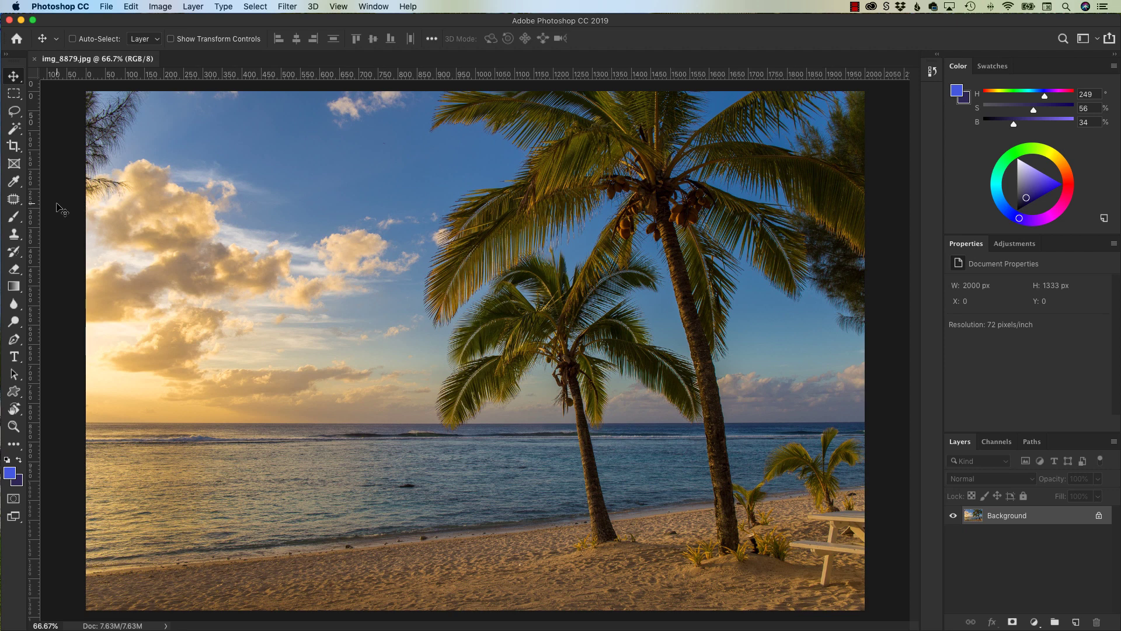
Shrink the crop from the top-right corner and slide the photo to frame both palms and the sea
{"action": "left_click", "coordinate": [13, 147]}
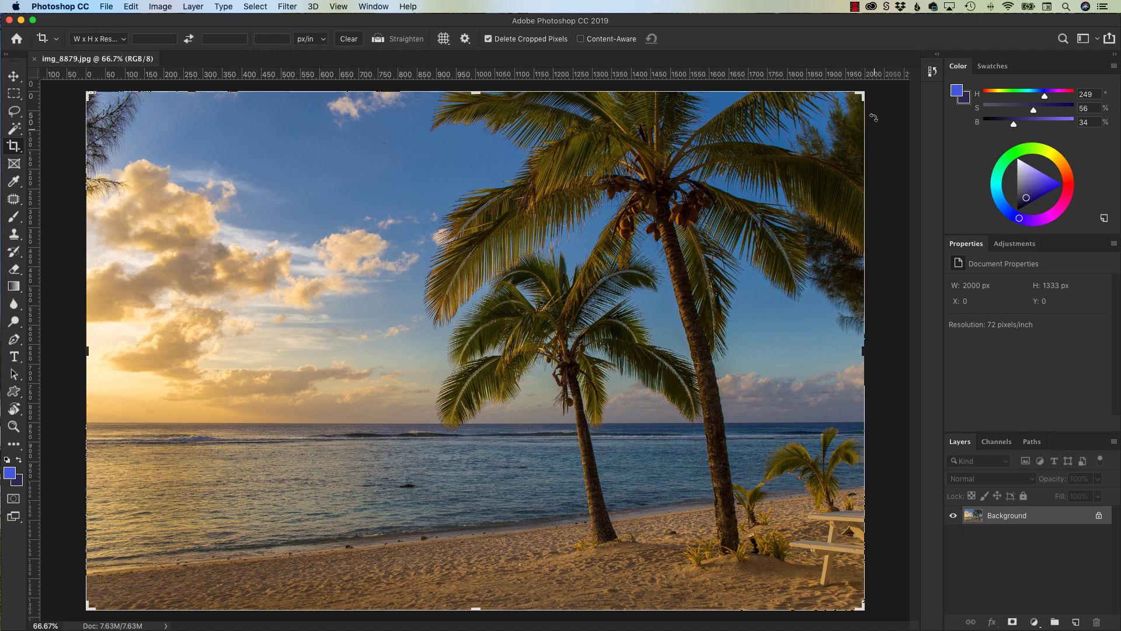
{"action": "left_click_drag", "start_coordinate": [864, 93], "coordinate": [765, 183]}
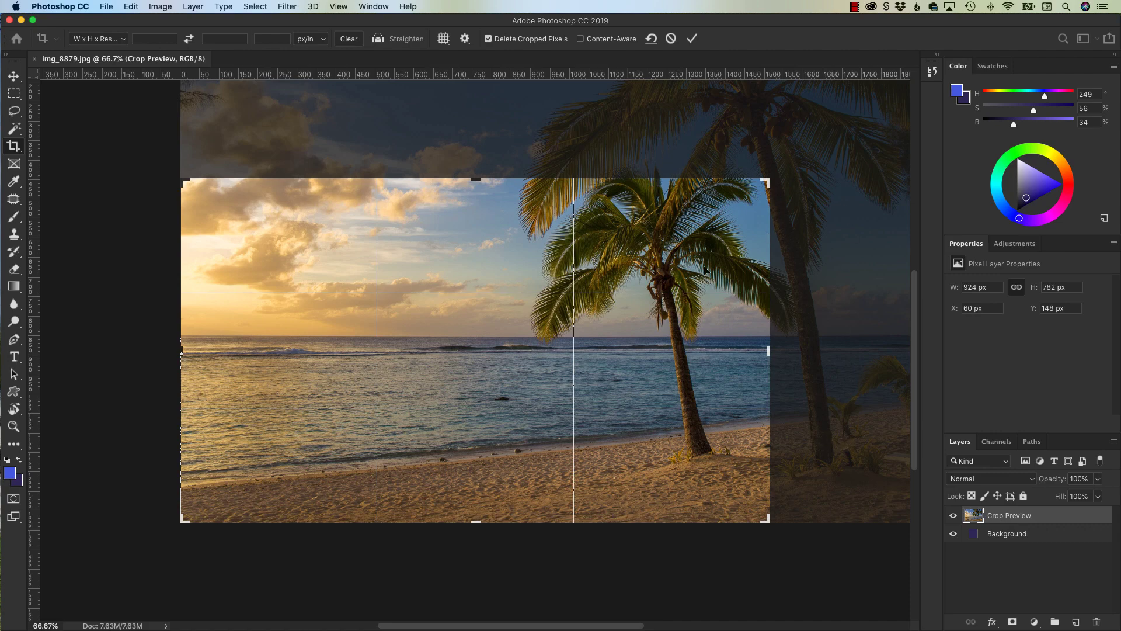
{"action": "left_click_drag", "start_coordinate": [695, 256], "coordinate": [617, 391]}
Try a 7° rotation and a smaller crop, then cancel to restore the full 2000 × 1333 px photo
{"action": "key", "text": "super+r"}
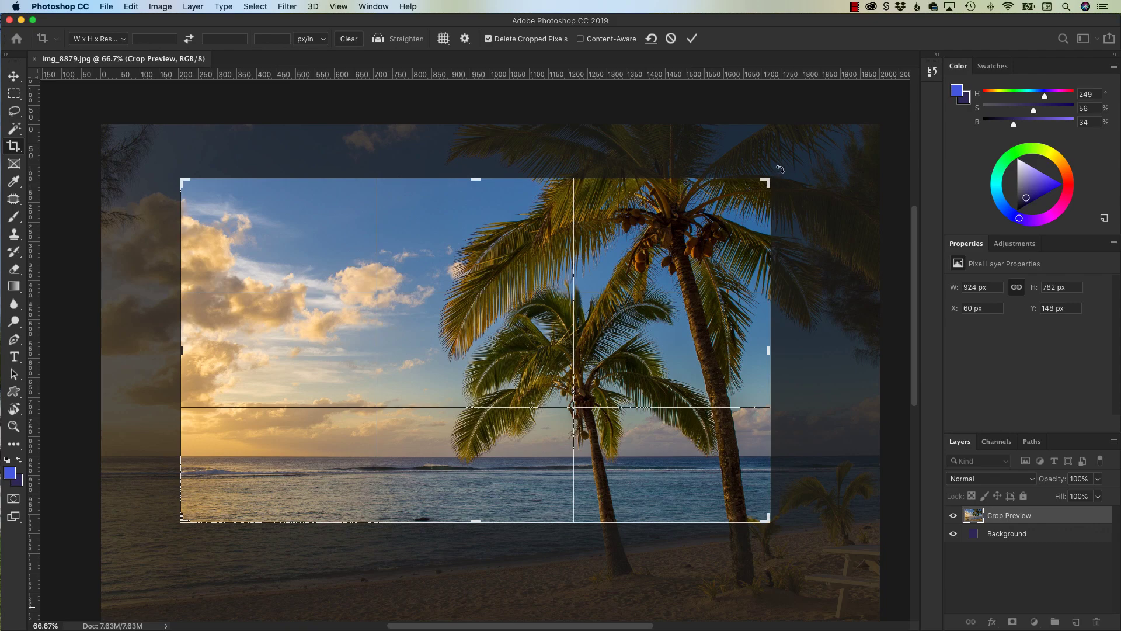
{"action": "left_click_drag", "start_coordinate": [780, 169], "coordinate": [746, 148]}
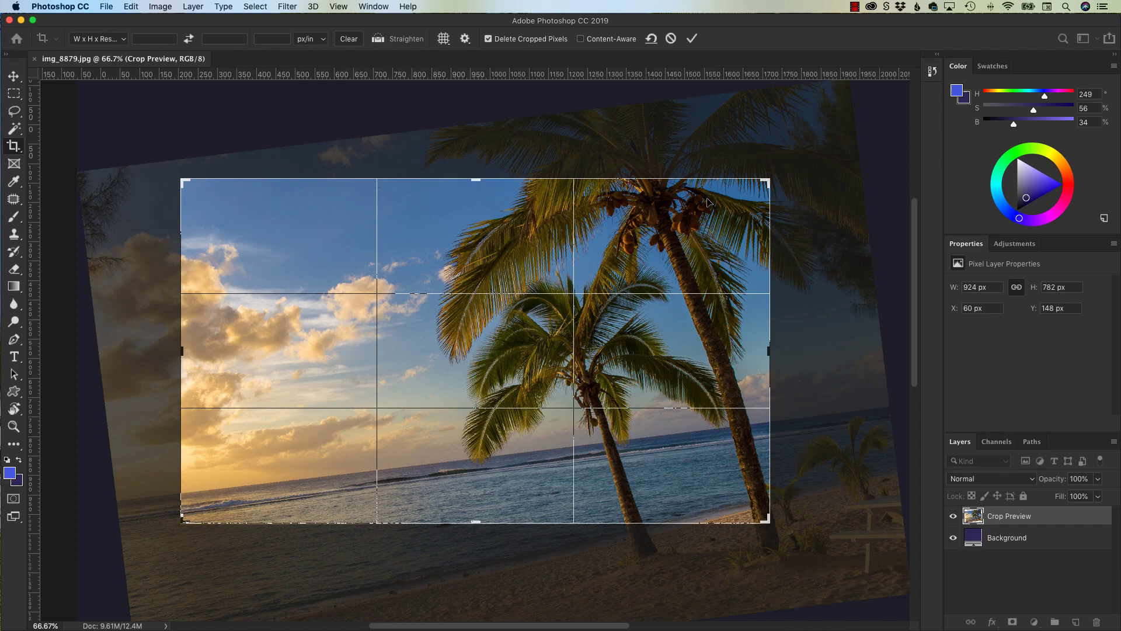
{"action": "key", "text": "Return"}
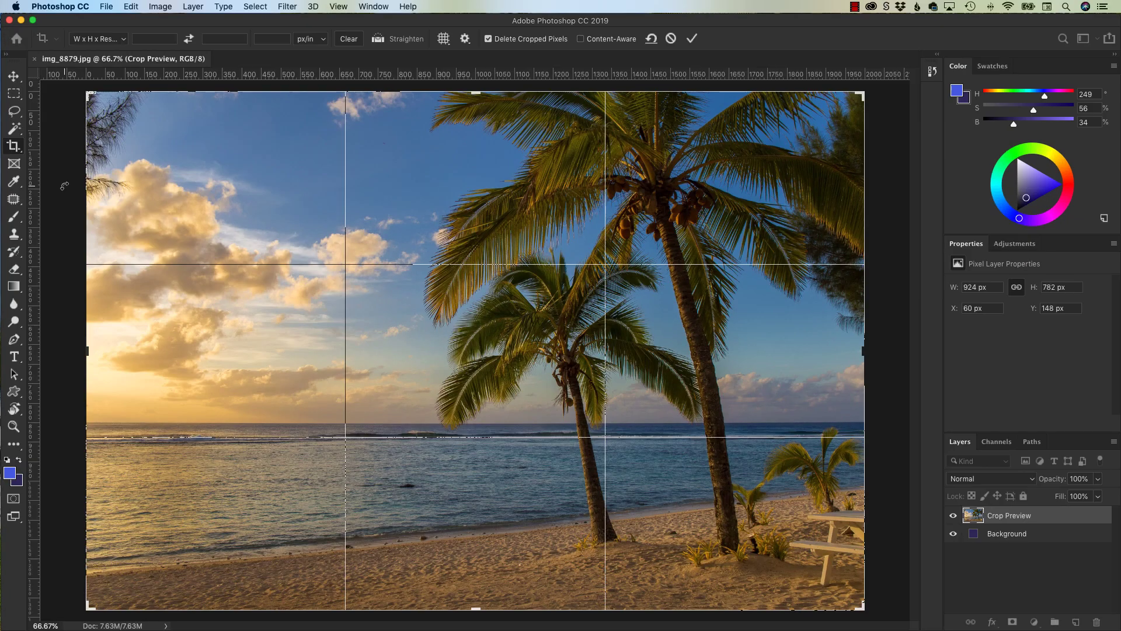
{"action": "left_click_drag", "start_coordinate": [86, 92], "coordinate": [162, 166]}
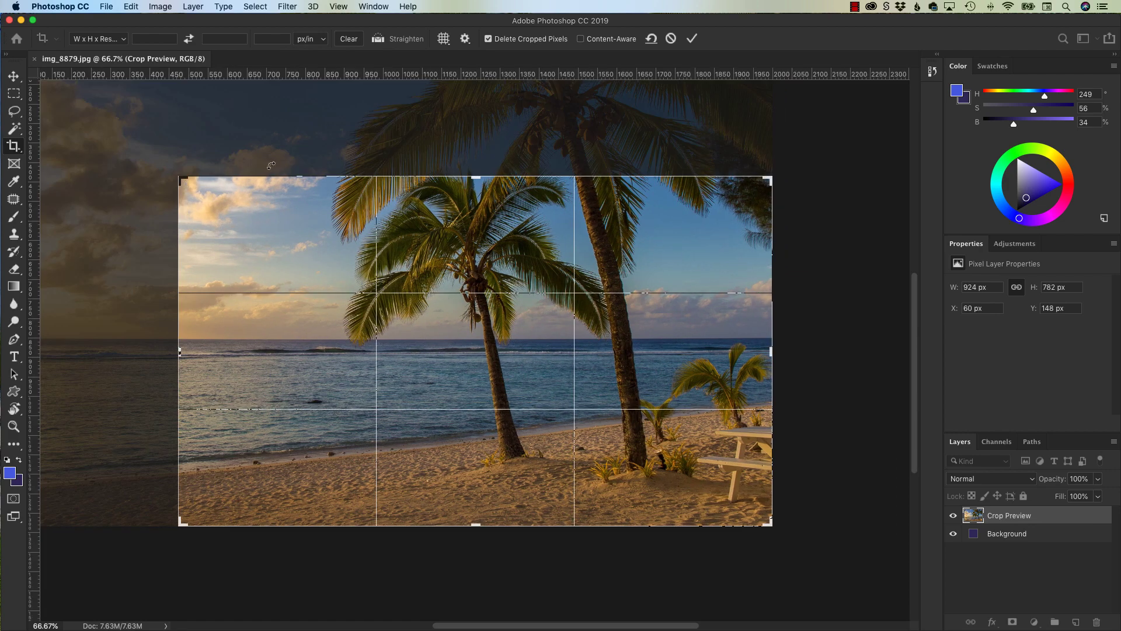
{"action": "key", "text": "Escape"}
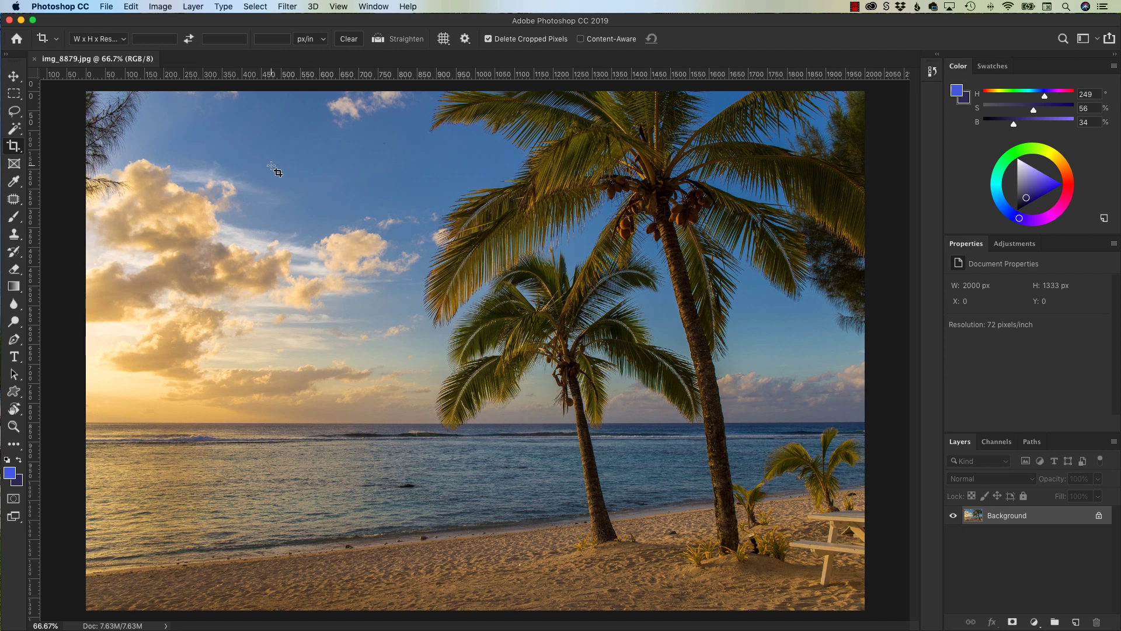
Select the standard Crop Tool and enable Use Classic Mode in its crop options
{"action": "right_click", "coordinate": [15, 146]}
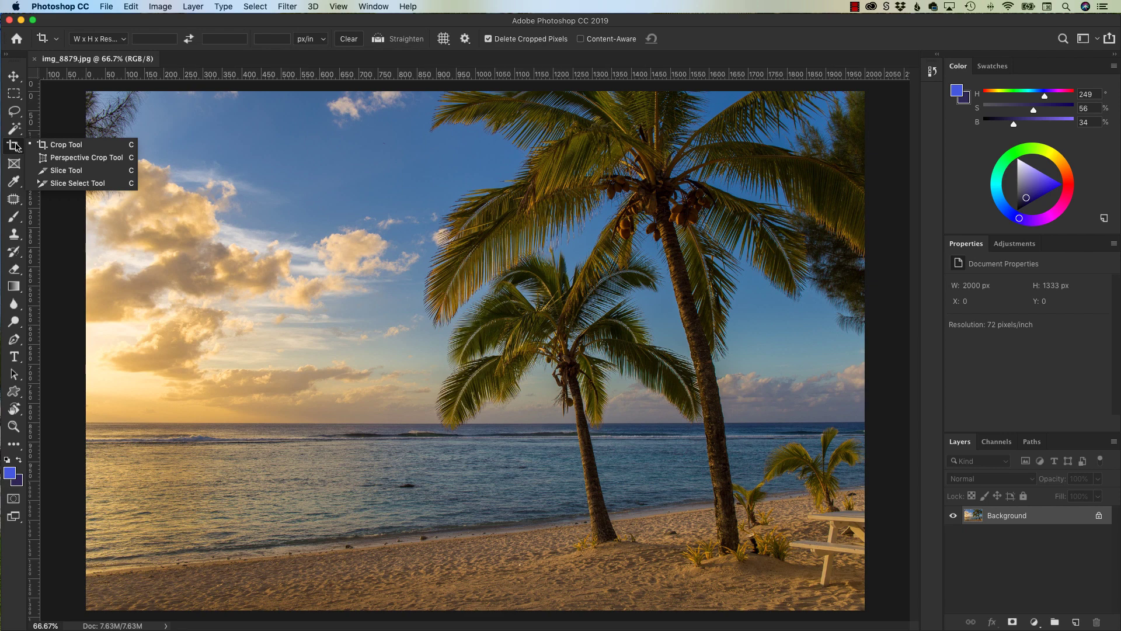
{"action": "left_click", "coordinate": [61, 149]}
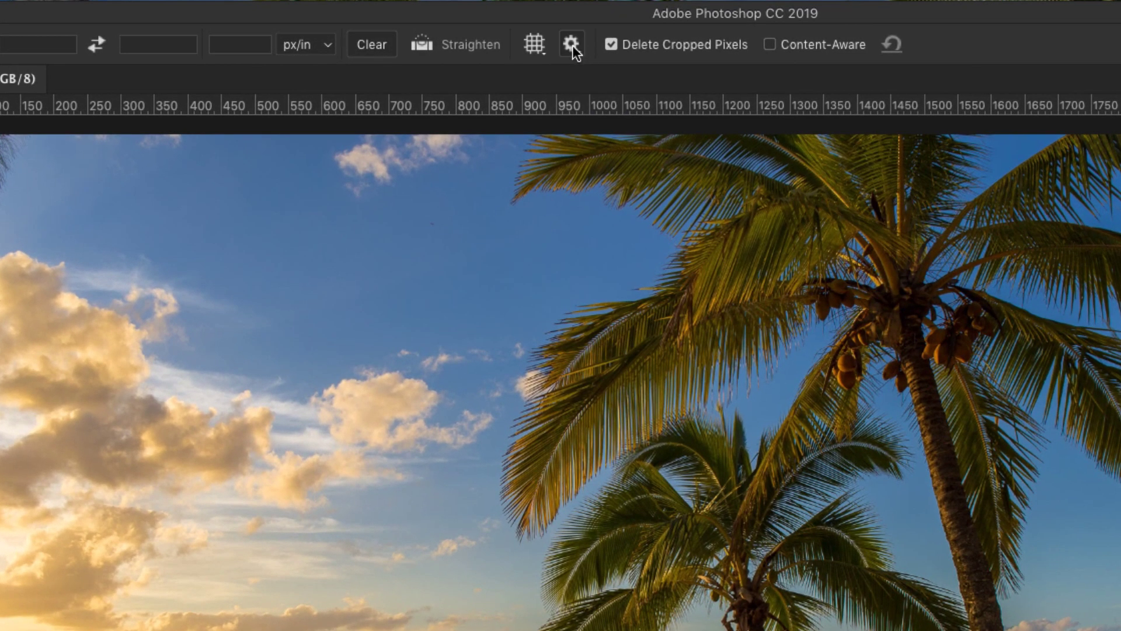
{"action": "left_click", "coordinate": [571, 44]}
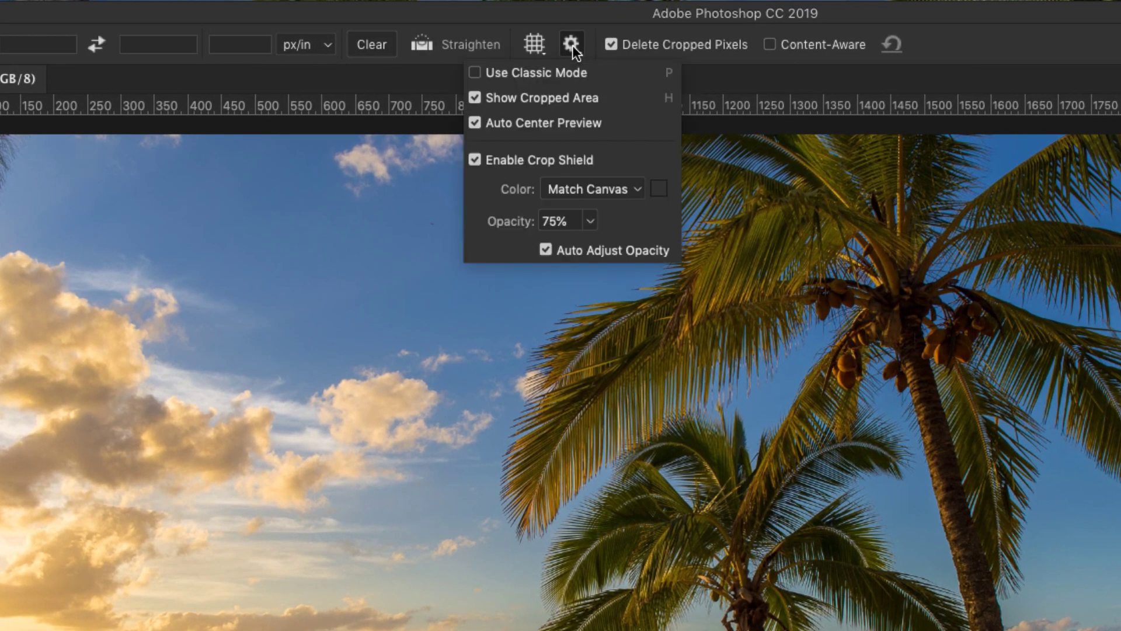
{"action": "left_click", "coordinate": [509, 75]}
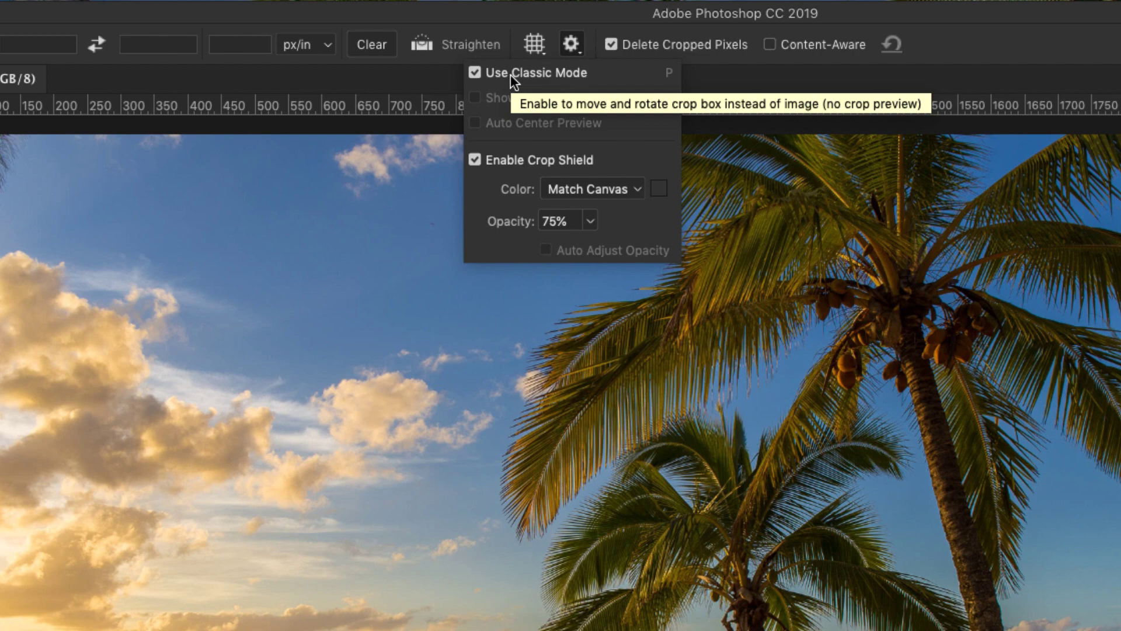
{"action": "left_click", "coordinate": [565, 50]}
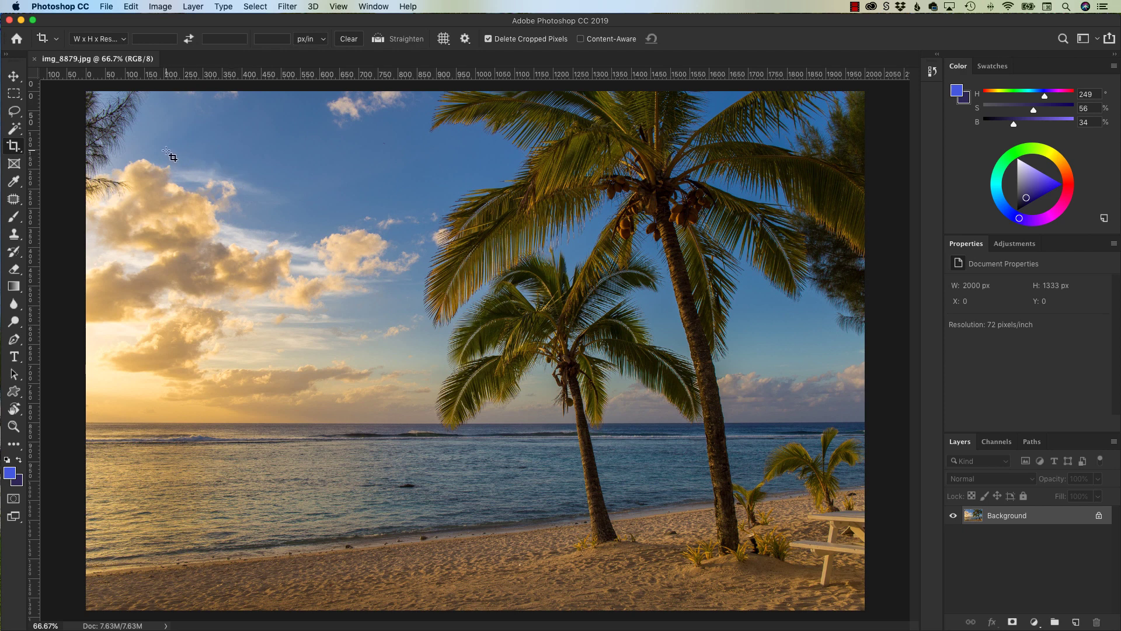
Draw a new crop box and move it down over the sand, sea and smaller palm
{"action": "left_click_drag", "start_coordinate": [166, 151], "coordinate": [770, 457]}
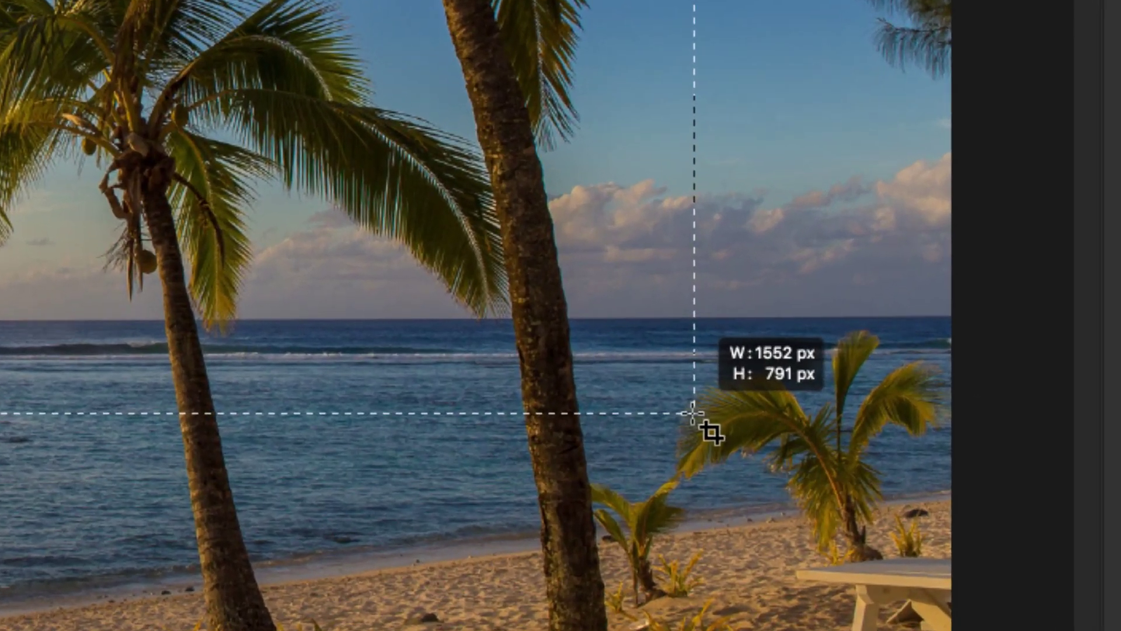
{"action": "left_click_drag", "start_coordinate": [692, 413], "coordinate": [688, 411]}
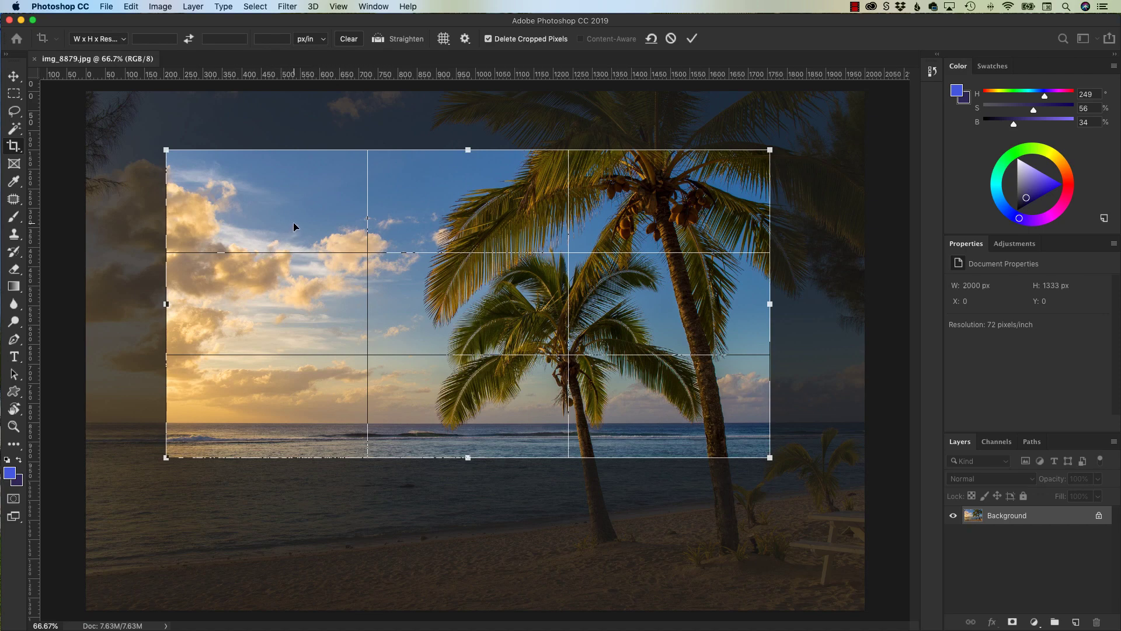
{"action": "left_click_drag", "start_coordinate": [292, 229], "coordinate": [230, 344]}
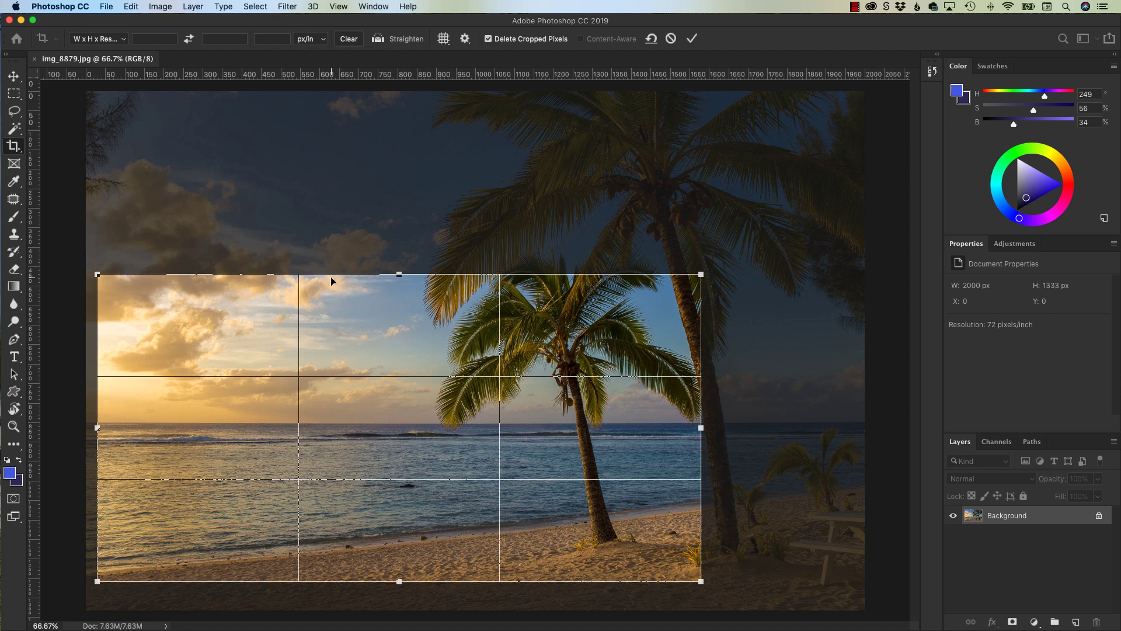
Rotate the crop box to about -10.6° and position it over both palm trees
{"action": "left_click", "coordinate": [465, 40]}
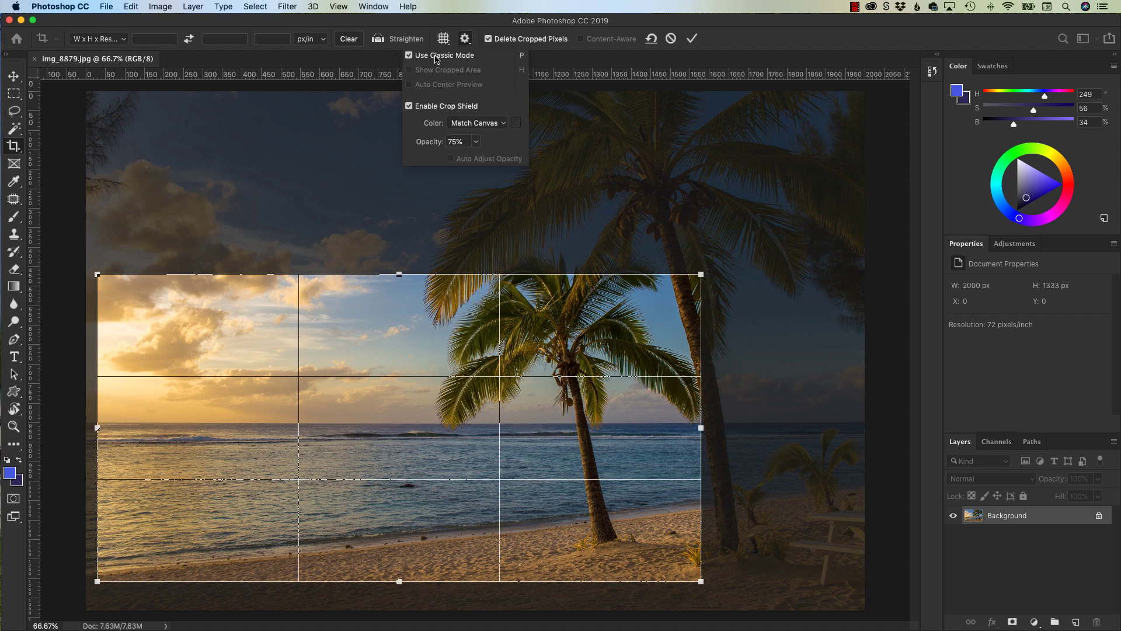
{"action": "left_click", "coordinate": [465, 39]}
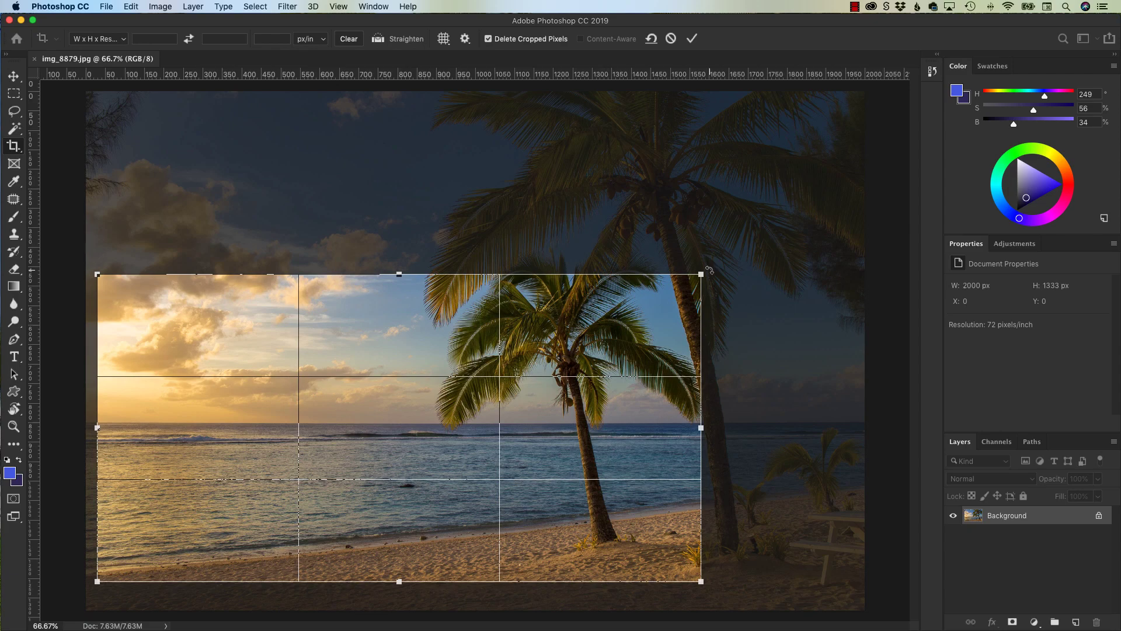
{"action": "left_click_drag", "start_coordinate": [713, 269], "coordinate": [724, 304]}
{"action": "left_click_drag", "start_coordinate": [583, 350], "coordinate": [646, 281]}
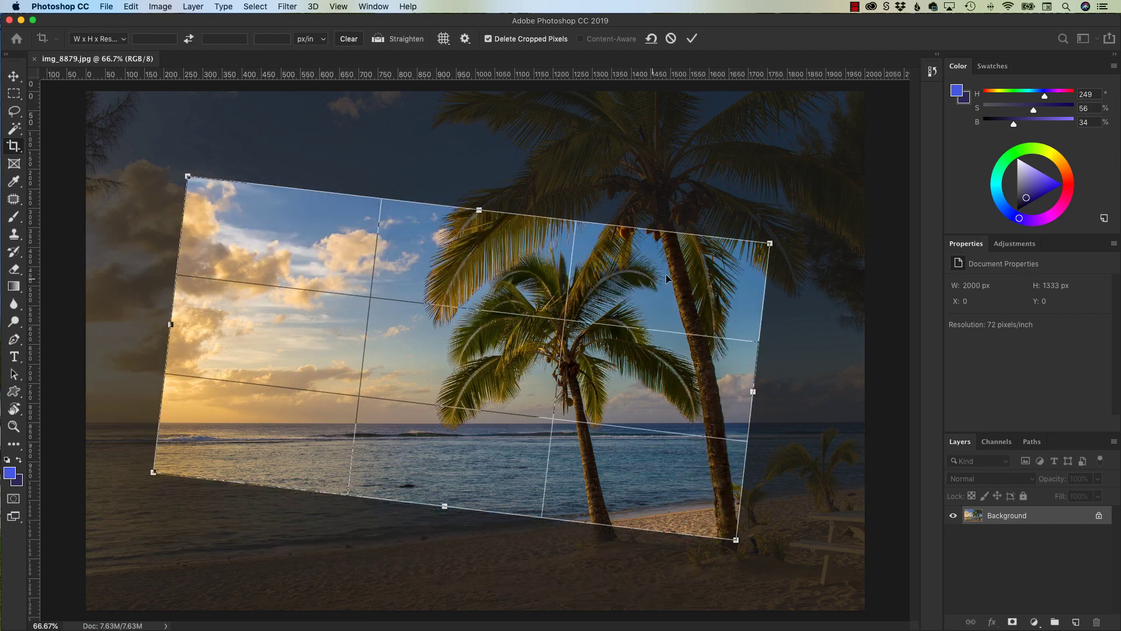
{"action": "left_click_drag", "start_coordinate": [771, 234], "coordinate": [788, 307]}
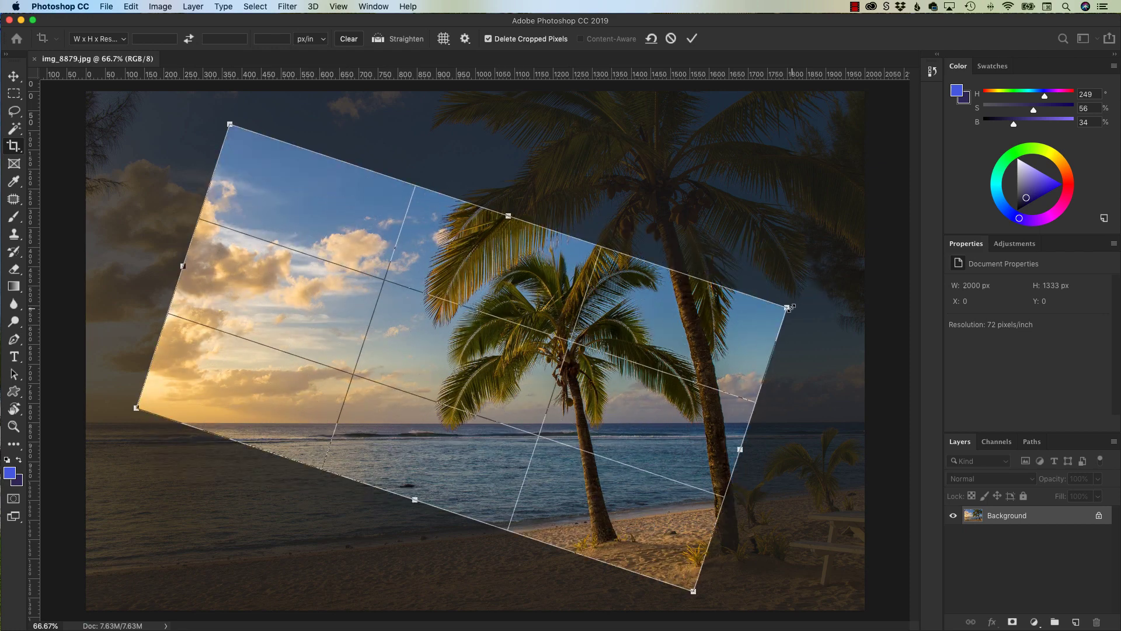
{"action": "left_click_drag", "start_coordinate": [695, 332], "coordinate": [751, 314]}
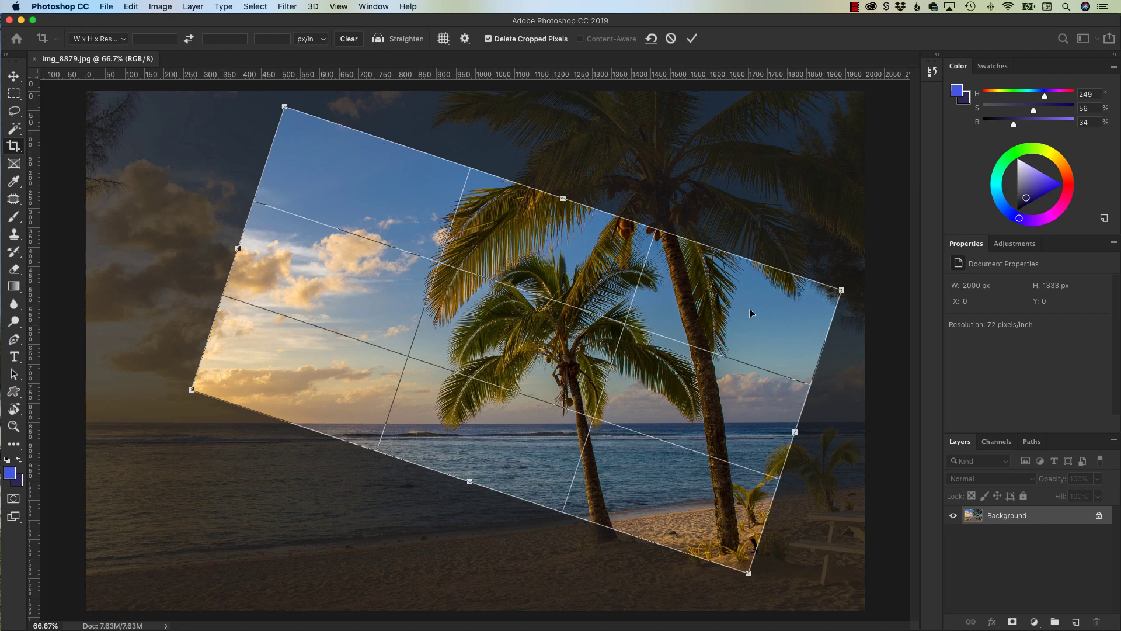
Discard the tilted crop and bring up the crop ratio presets list
{"action": "key", "text": "Return"}
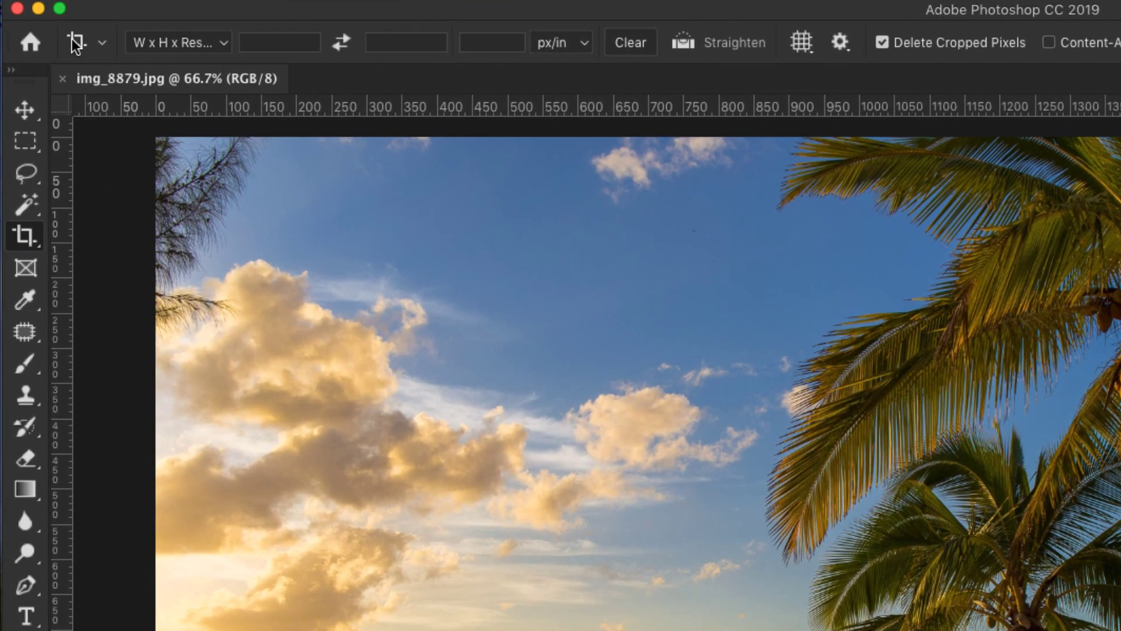
{"action": "left_click", "coordinate": [192, 44]}
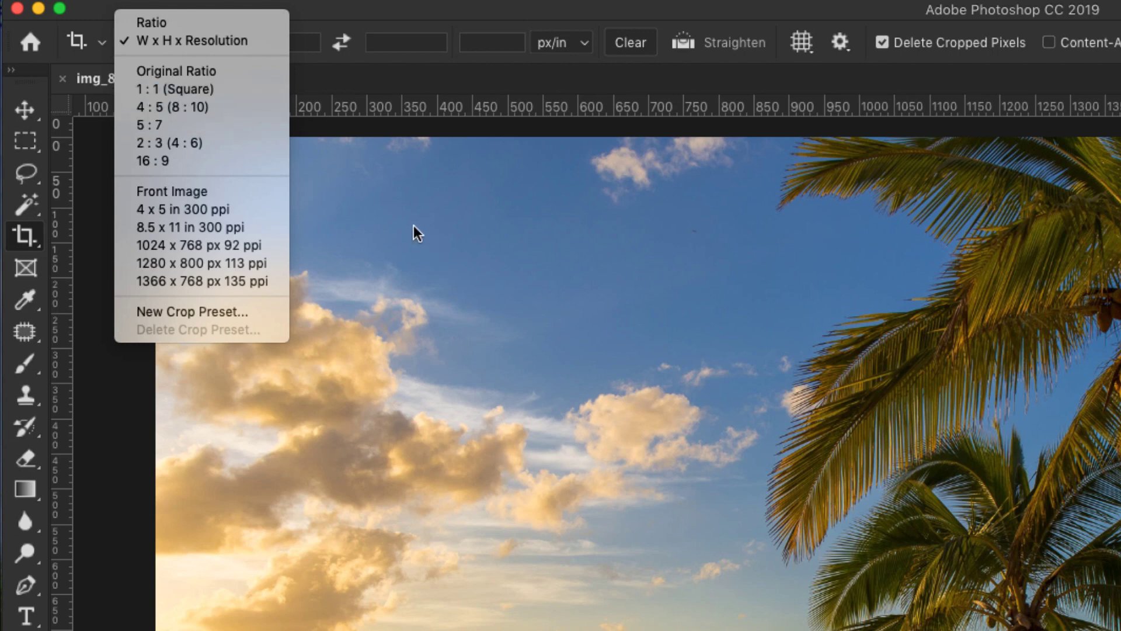
Choose the 1 : 1 (Square) crop ratio preset
{"action": "left_click", "coordinate": [164, 89]}
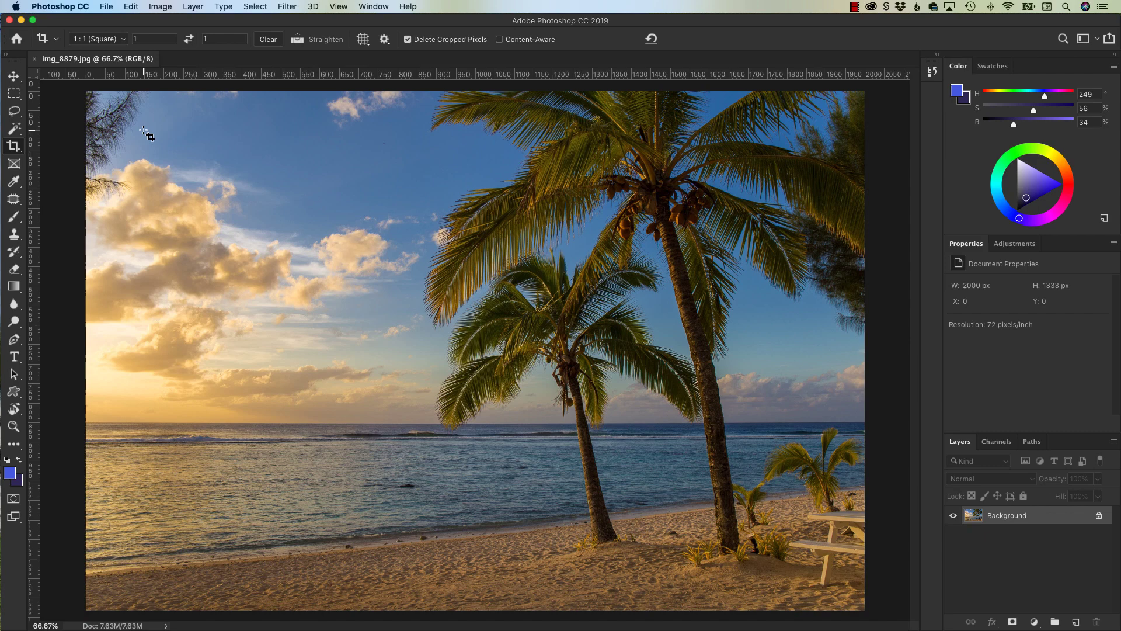
Draw a square crop box and adjust it to frame both palm trees, sky, sea and beach
{"action": "left_click_drag", "start_coordinate": [194, 147], "coordinate": [286, 280]}
{"action": "left_click_drag", "start_coordinate": [212, 219], "coordinate": [539, 515]}
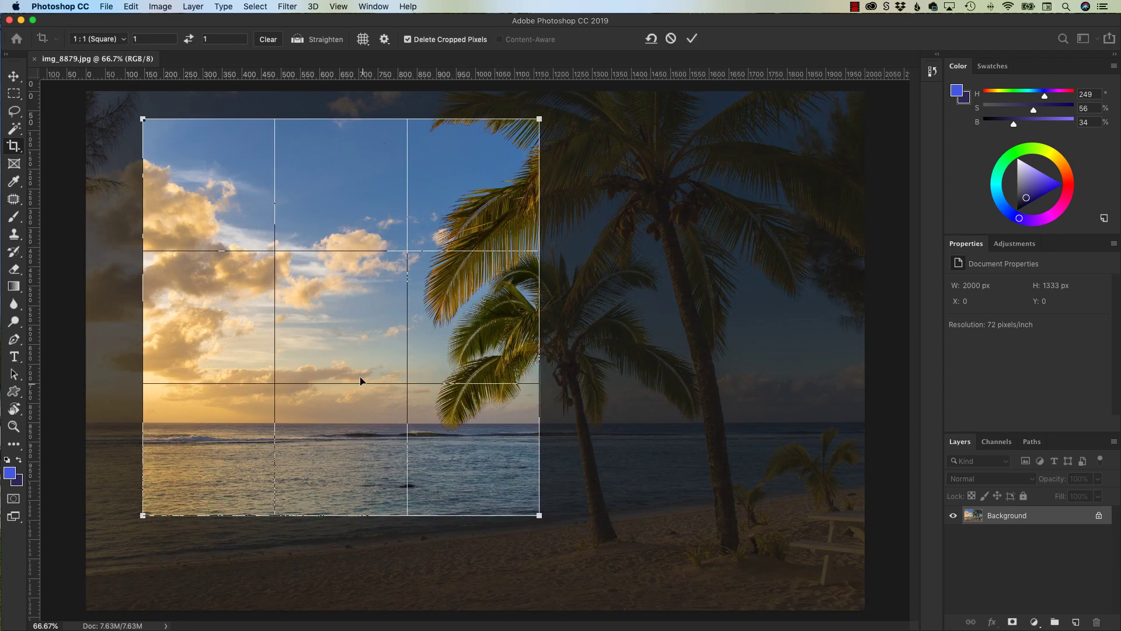
{"action": "left_click_drag", "start_coordinate": [356, 358], "coordinate": [632, 344]}
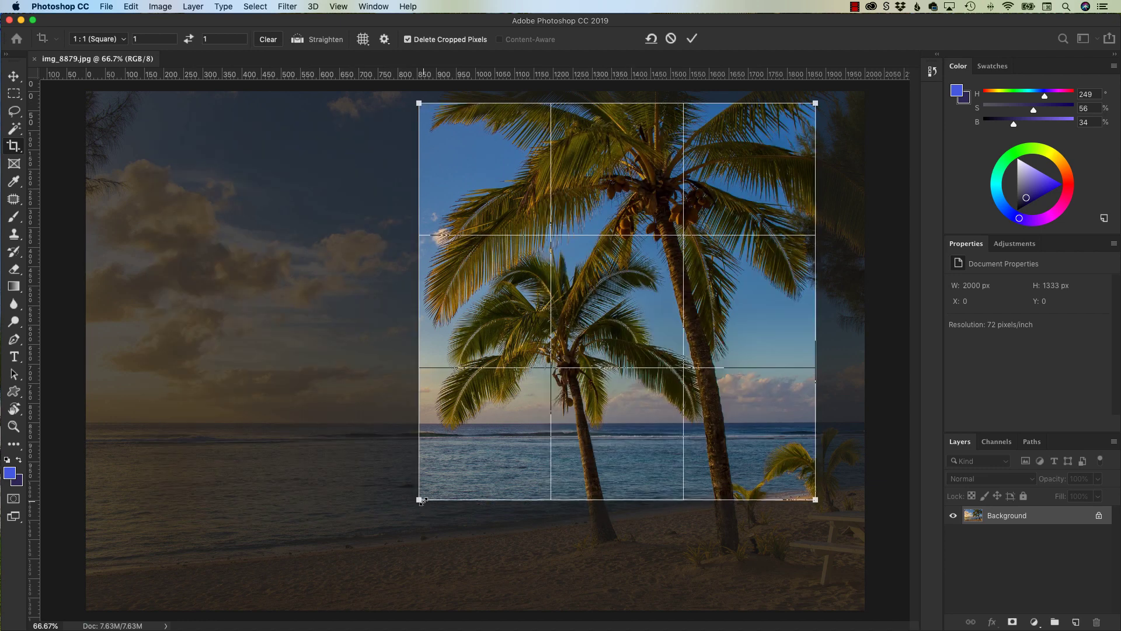
{"action": "left_click_drag", "start_coordinate": [421, 500], "coordinate": [325, 594]}
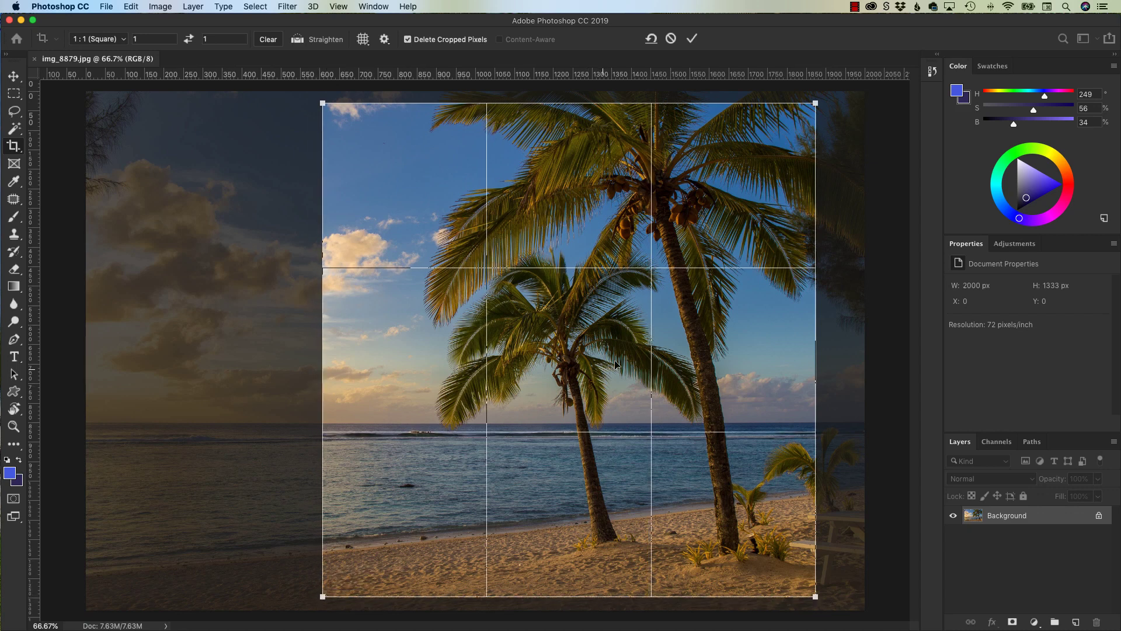
{"action": "left_click_drag", "start_coordinate": [608, 347], "coordinate": [620, 334]}
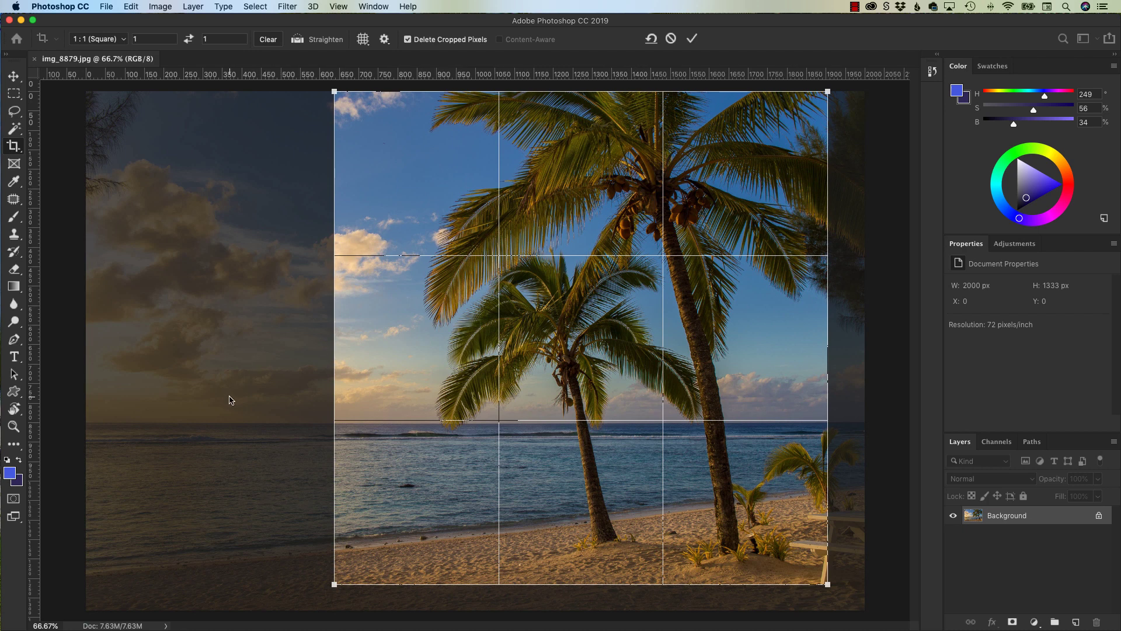
{"action": "left_click_drag", "start_coordinate": [402, 218], "coordinate": [401, 221]}
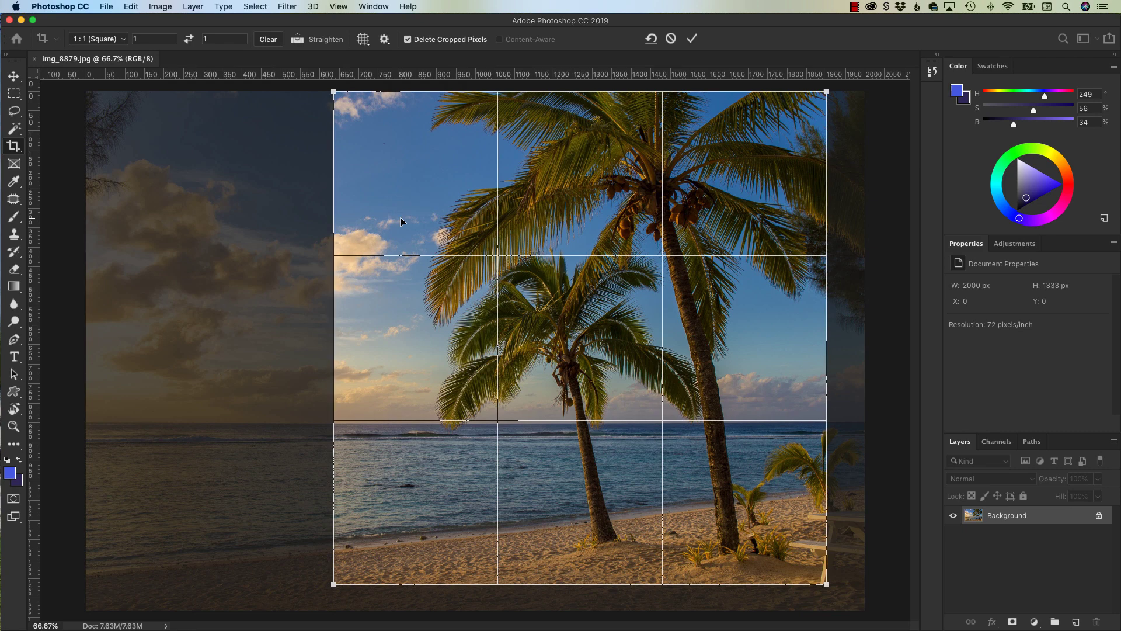
Apply the square crop and check its 1267 × 1267 px size in Image Size
{"action": "key", "text": "Return"}
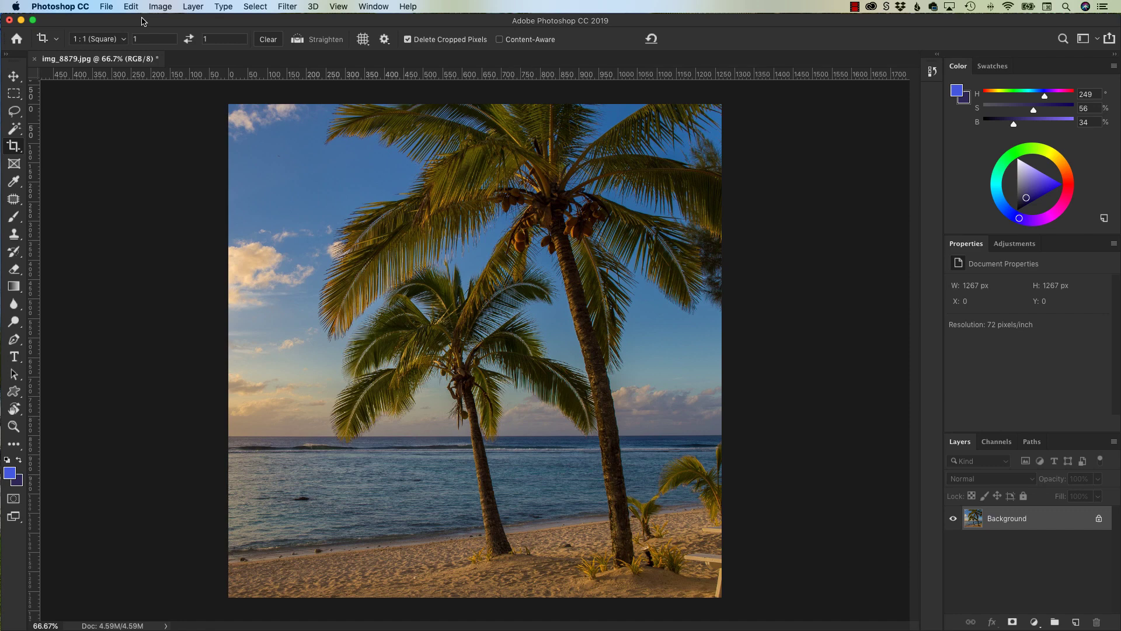
{"action": "left_click", "coordinate": [156, 7]}
{"action": "left_click", "coordinate": [175, 97]}
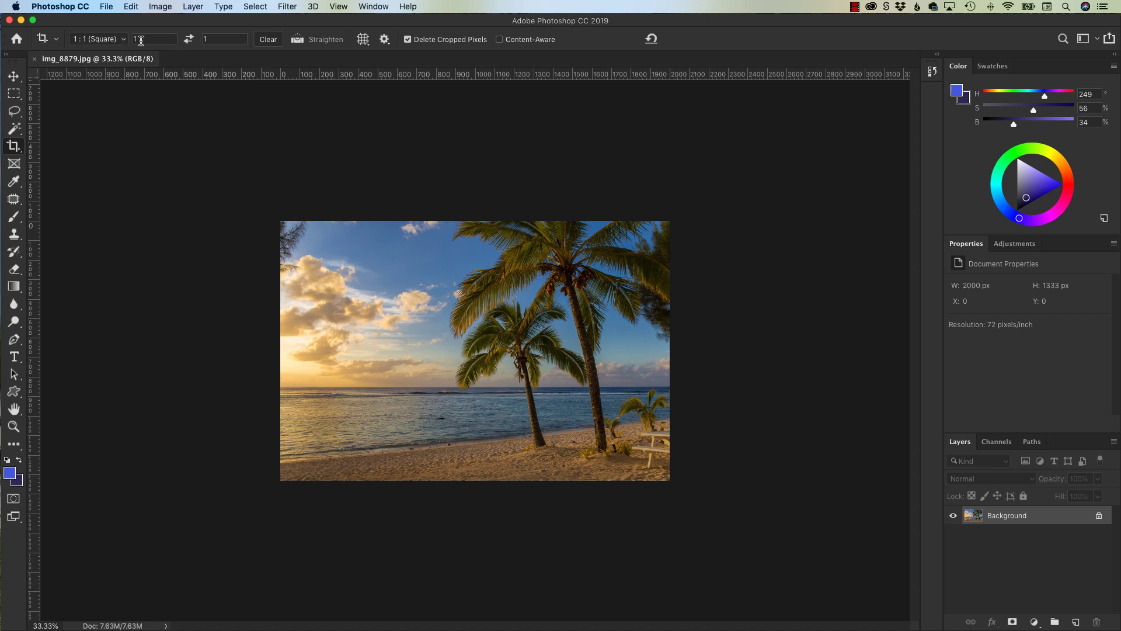
Clear the square crop ratio and convert the Background into an editable Layer 0
{"action": "left_click", "coordinate": [267, 41]}
{"action": "double_click", "coordinate": [1045, 522]}
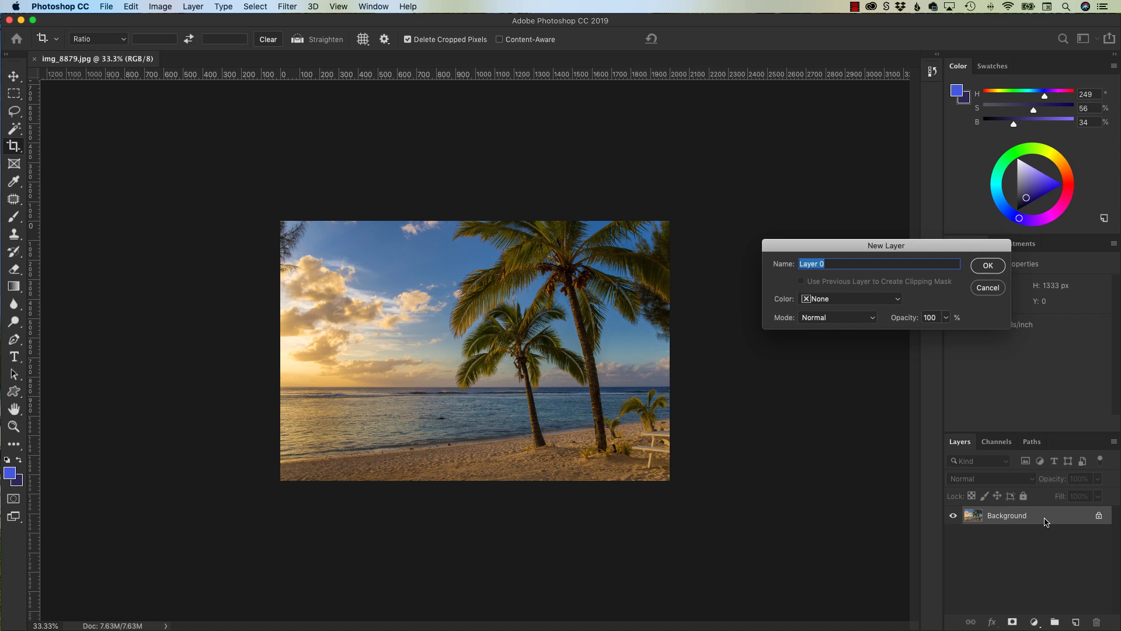
{"action": "key", "text": "Return"}
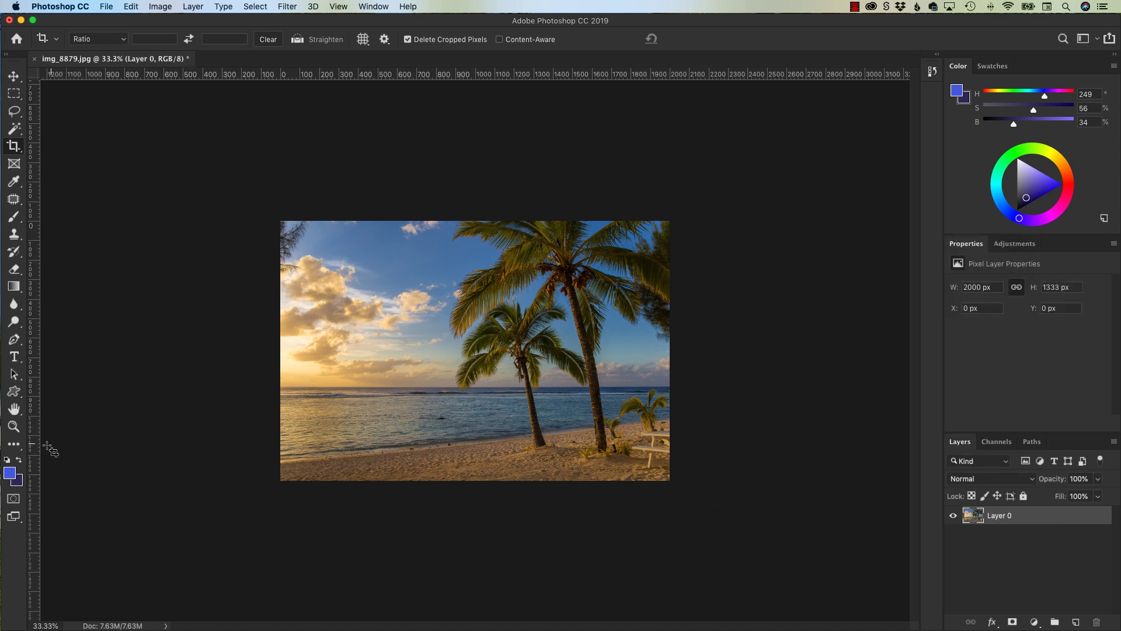
Reset the foreground and background colours to default black and white
{"action": "left_click", "coordinate": [7, 461]}
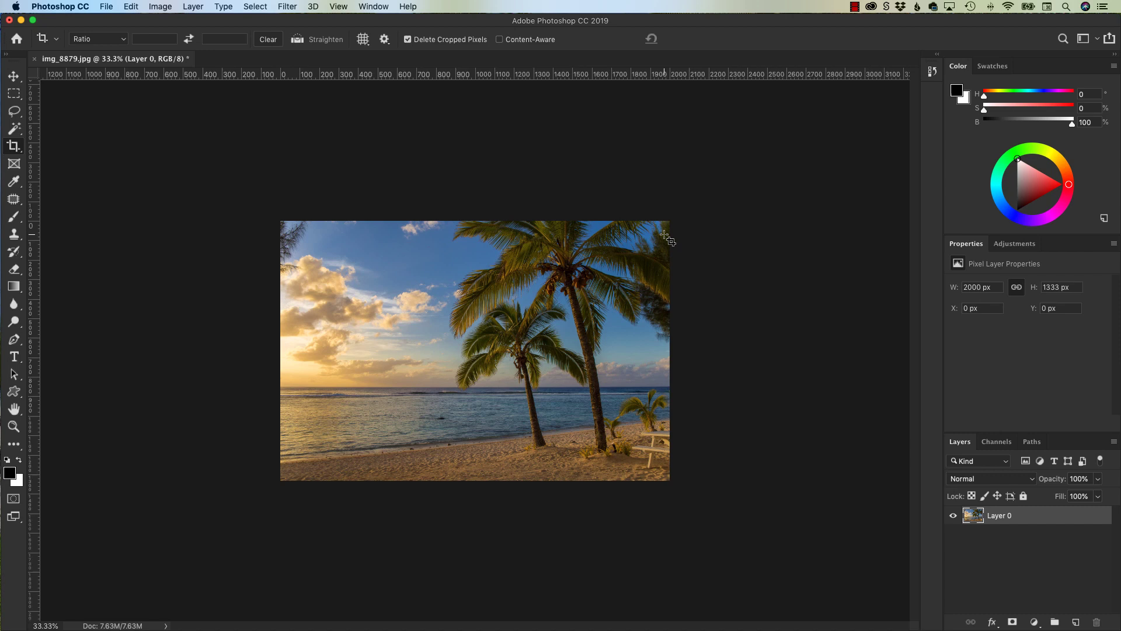
{"action": "left_click", "coordinate": [385, 39]}
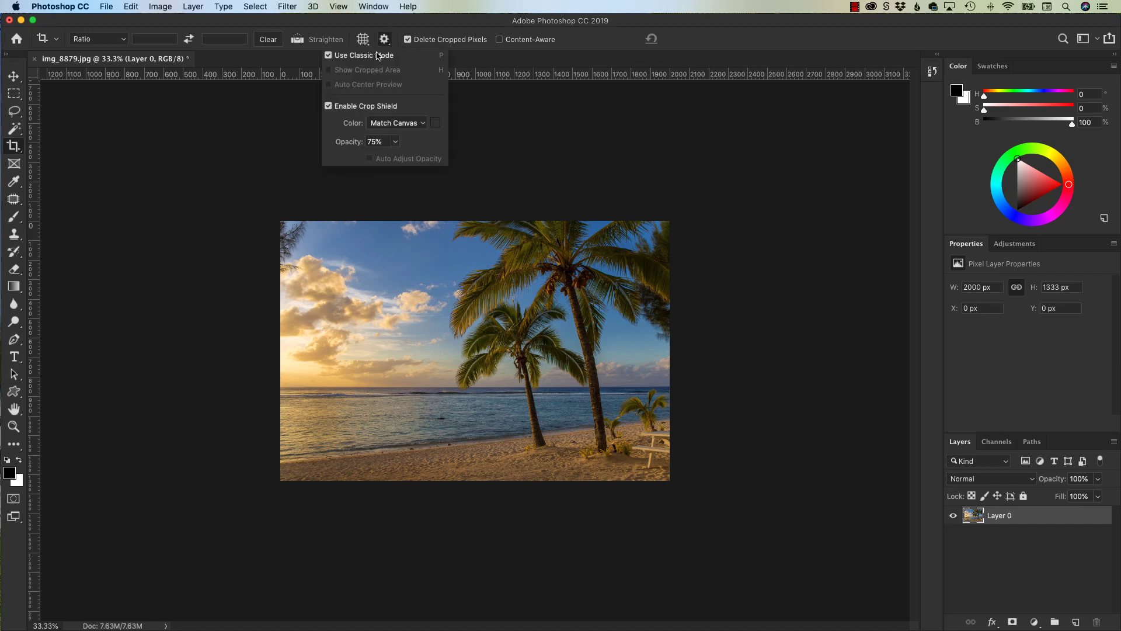
{"action": "left_click", "coordinate": [387, 41]}
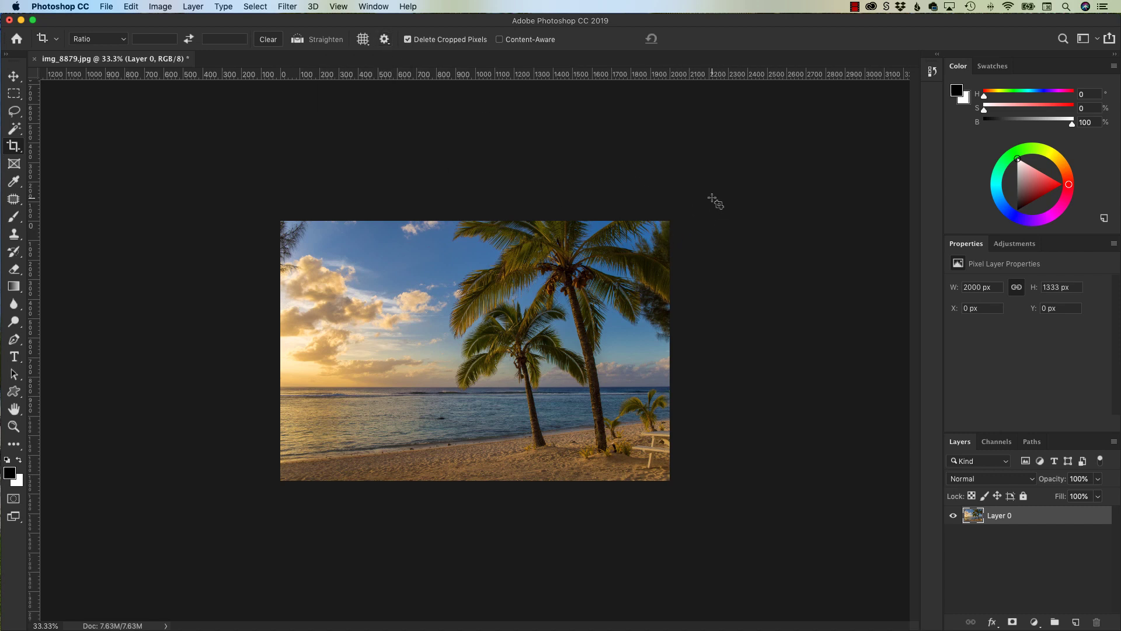
Stretch the crop box left beyond the photo, keeping its height at the image edges, and apply it
{"action": "left_click_drag", "start_coordinate": [712, 199], "coordinate": [259, 481]}
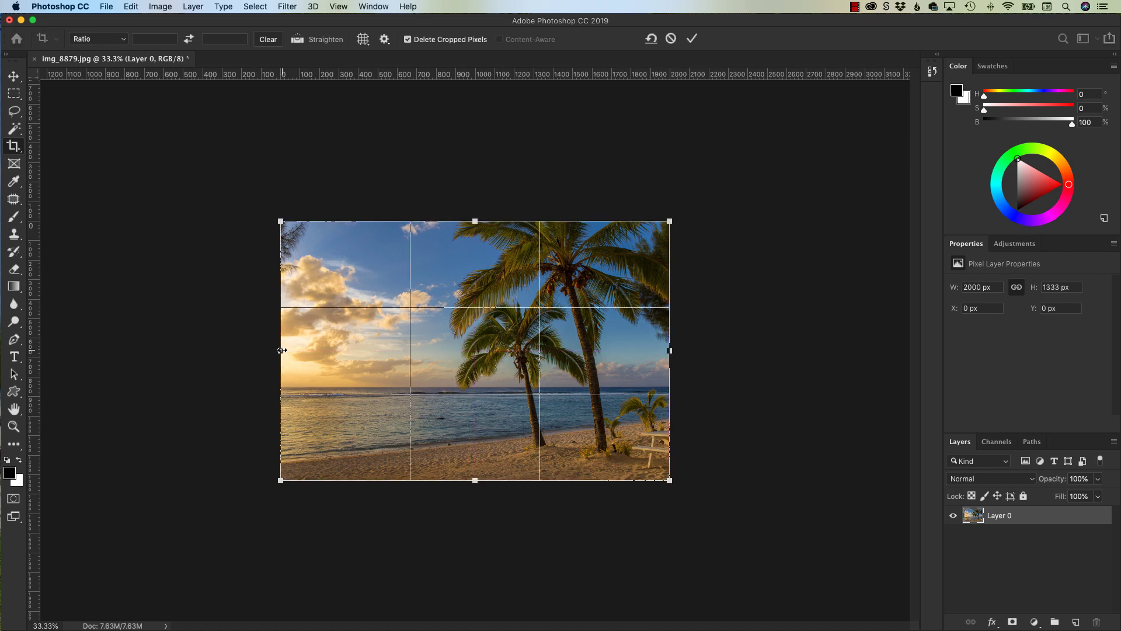
{"action": "left_click_drag", "start_coordinate": [281, 350], "coordinate": [217, 351]}
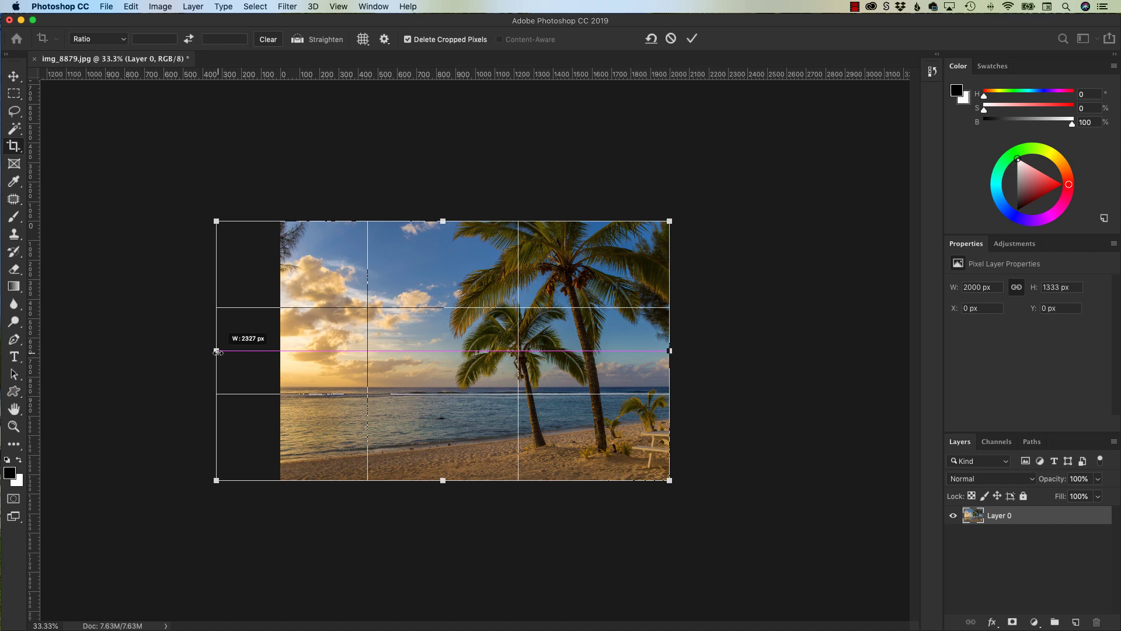
{"action": "left_click_drag", "start_coordinate": [217, 351], "coordinate": [154, 353]}
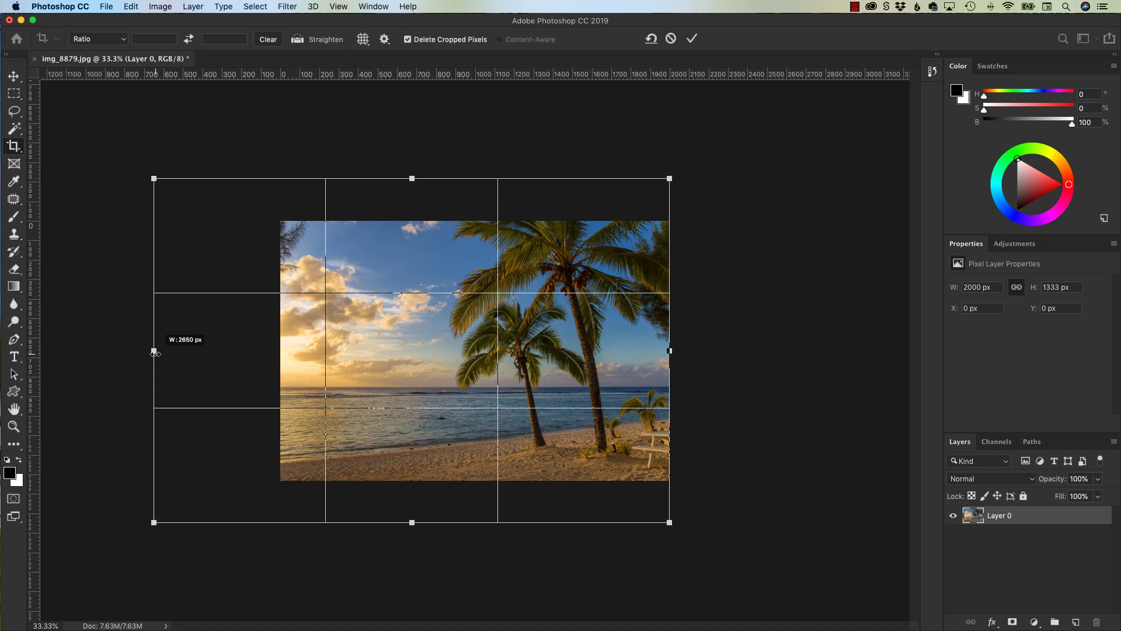
{"action": "left_click_drag", "start_coordinate": [154, 352], "coordinate": [154, 352]}
{"action": "left_click_drag", "start_coordinate": [154, 353], "coordinate": [87, 354]}
{"action": "key", "text": "Return"}
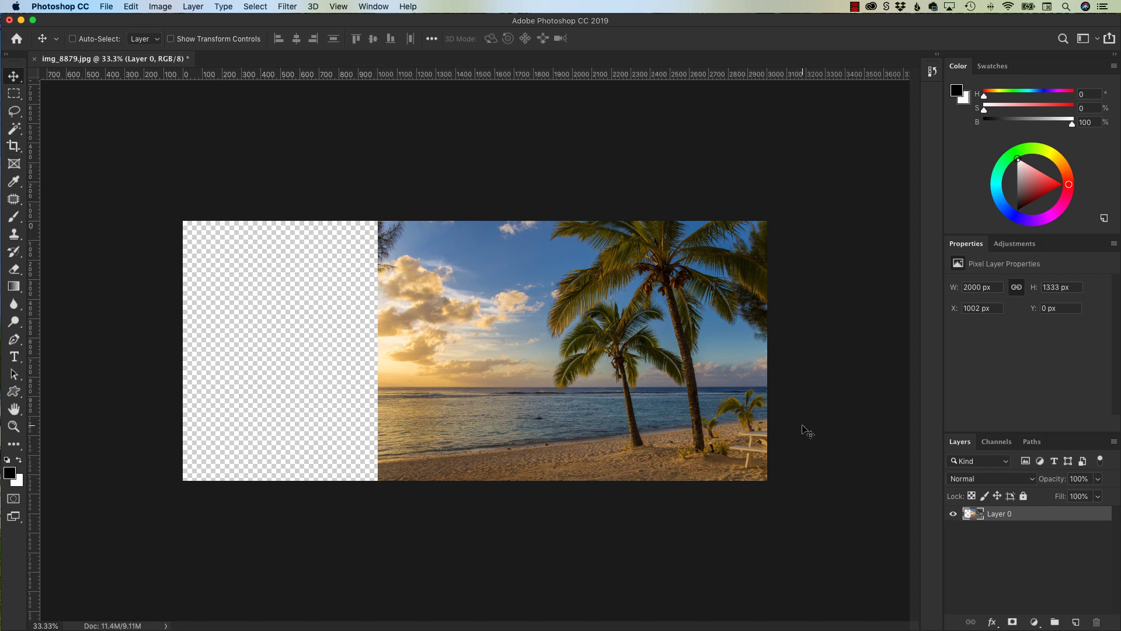
{"action": "left_click", "coordinate": [973, 518], "text": "super"}
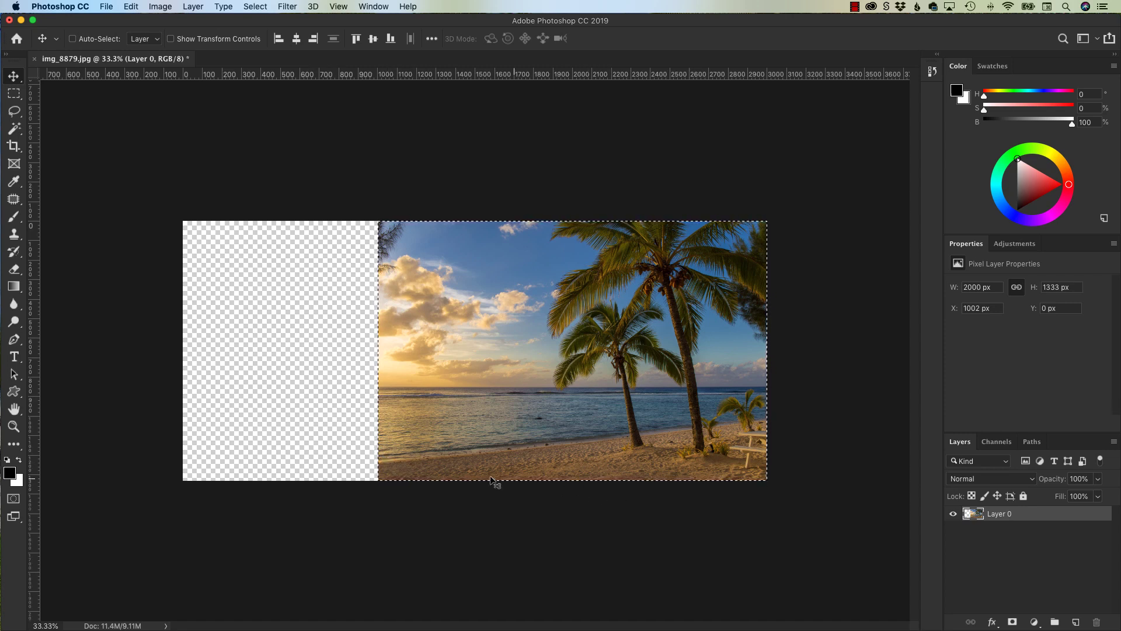
Open the Image menu to reach its canvas commands
{"action": "left_click", "coordinate": [162, 7]}
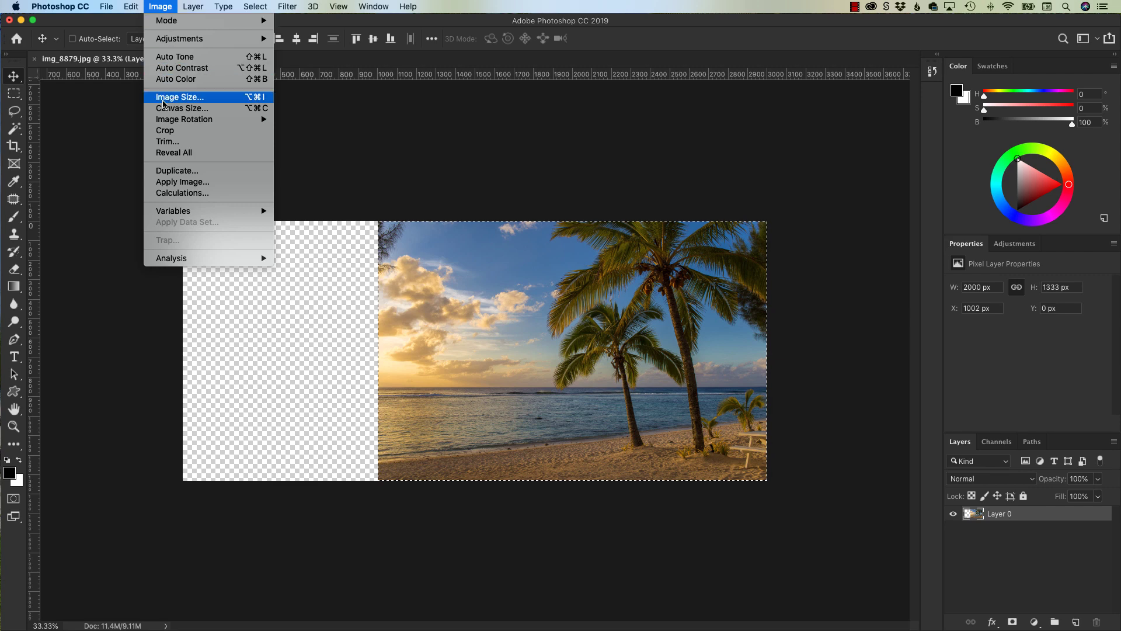
Trim the canvas to the selected 2000 × 1333 px photo with Image > Crop
{"action": "left_click", "coordinate": [165, 131]}
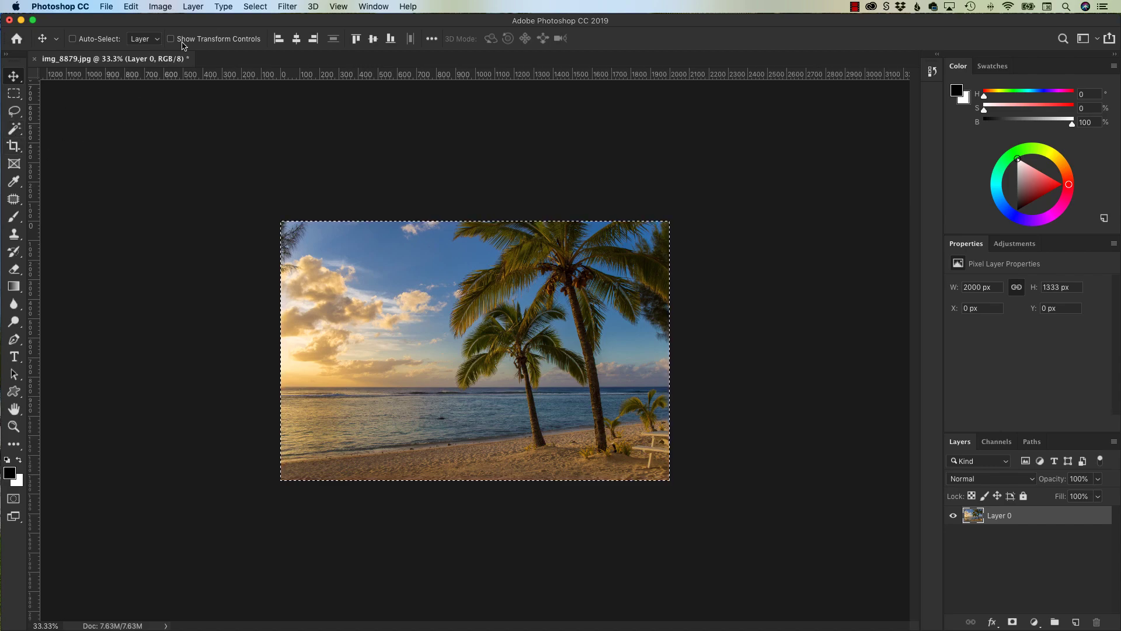
{"action": "left_click", "coordinate": [160, 6]}
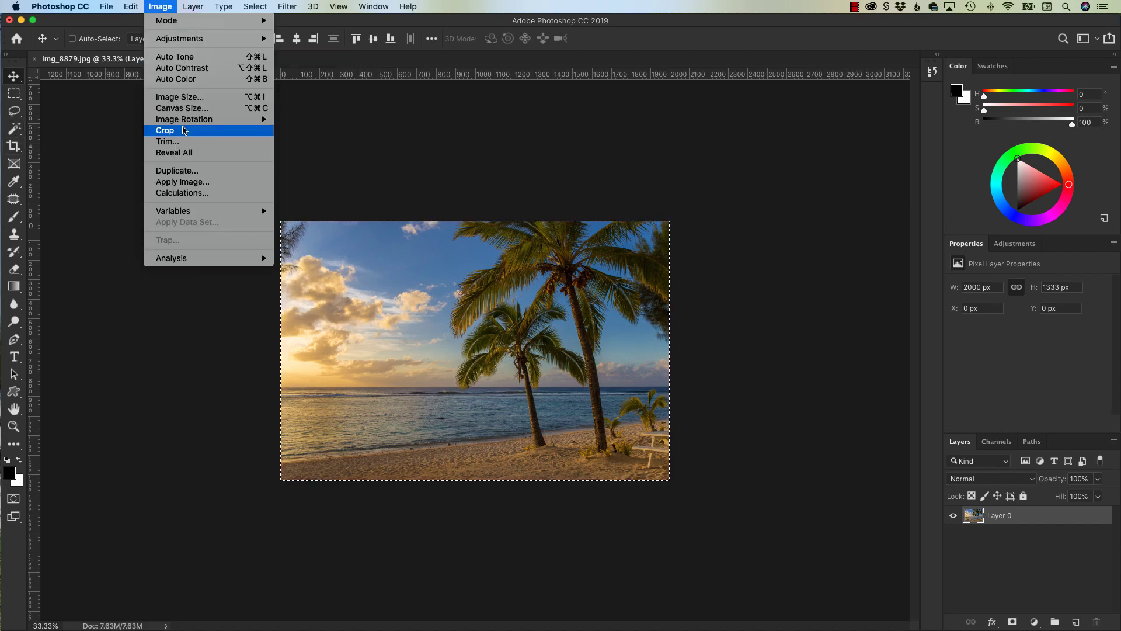